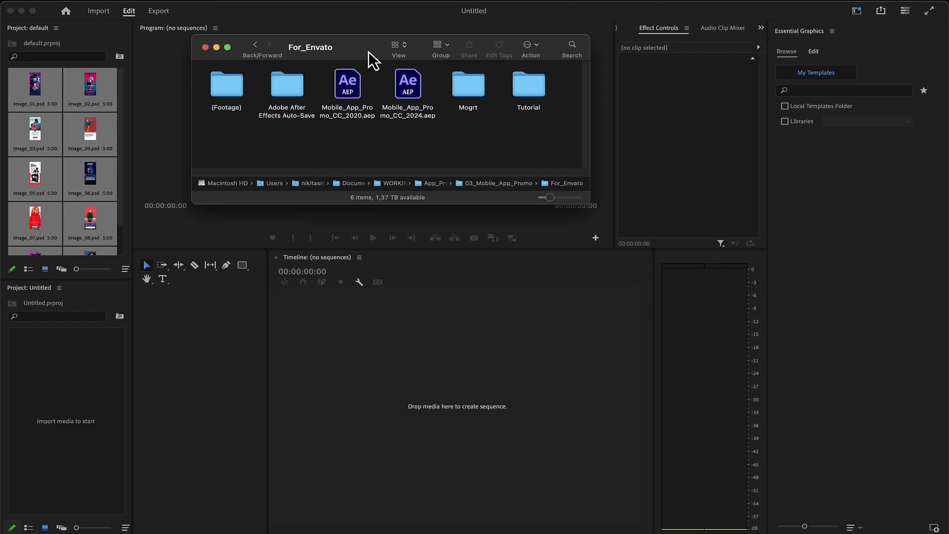
From Finder's Mogrt folder, add Mobile_App_Promo.mogrt to Essential Graphics My Templates.
left_click(478, 93)
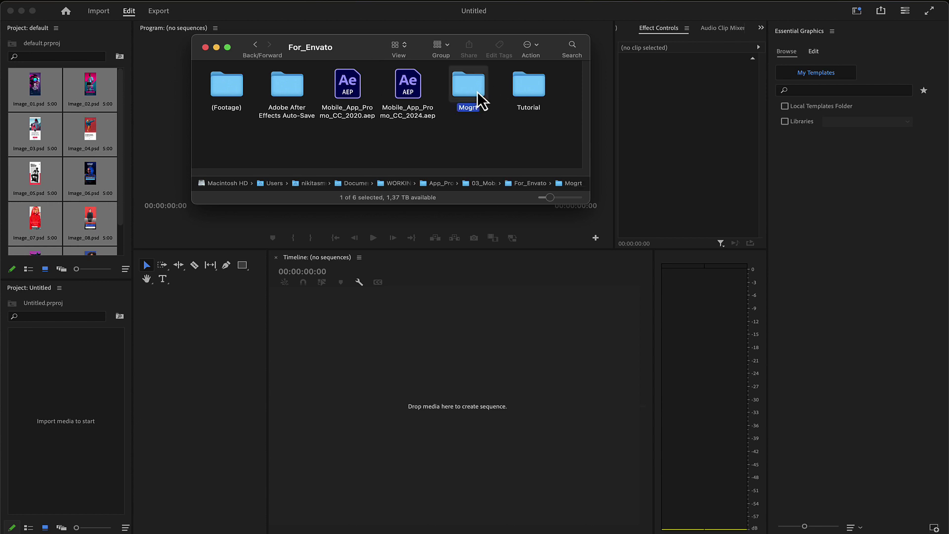
double_click(477, 91)
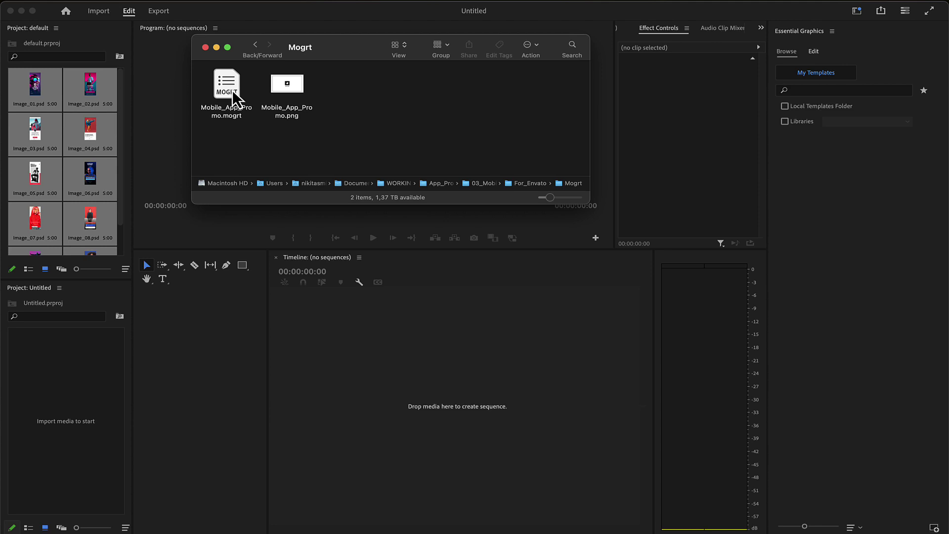
left_click_drag(235, 96, 816, 192)
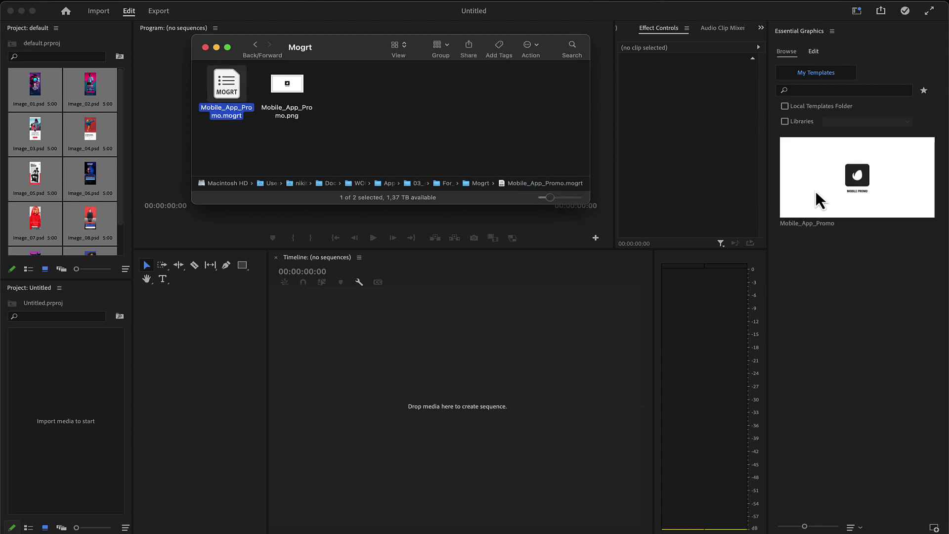
Create Sequence 01, place Mobile_App_Promo on V1, and match the sequence settings to the clip.
left_click(874, 201)
left_click(98, 6)
mouse_move(98, 11)
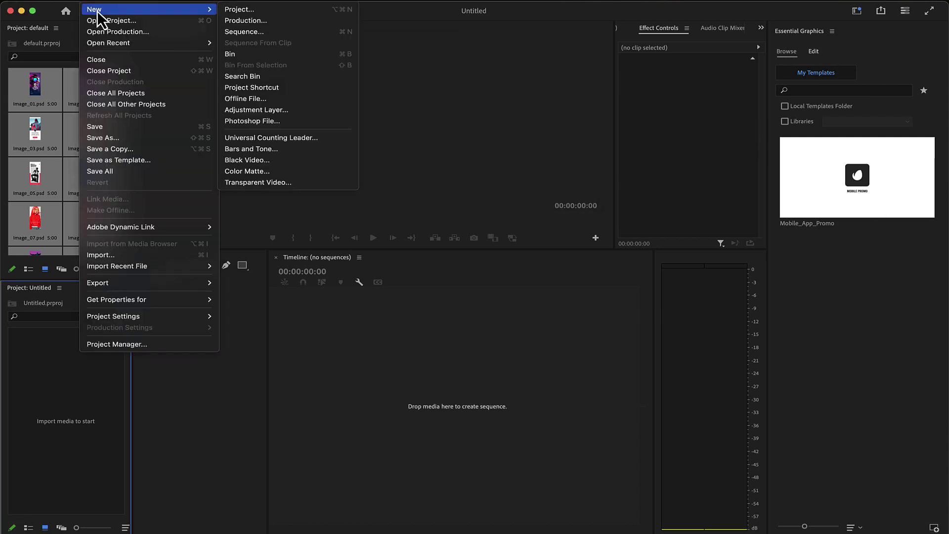
left_click(285, 31)
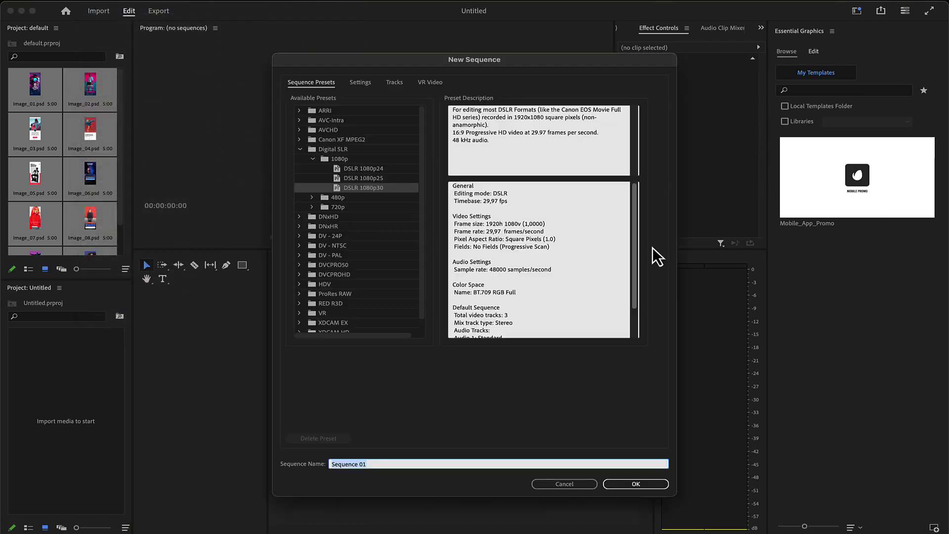
left_click(645, 486)
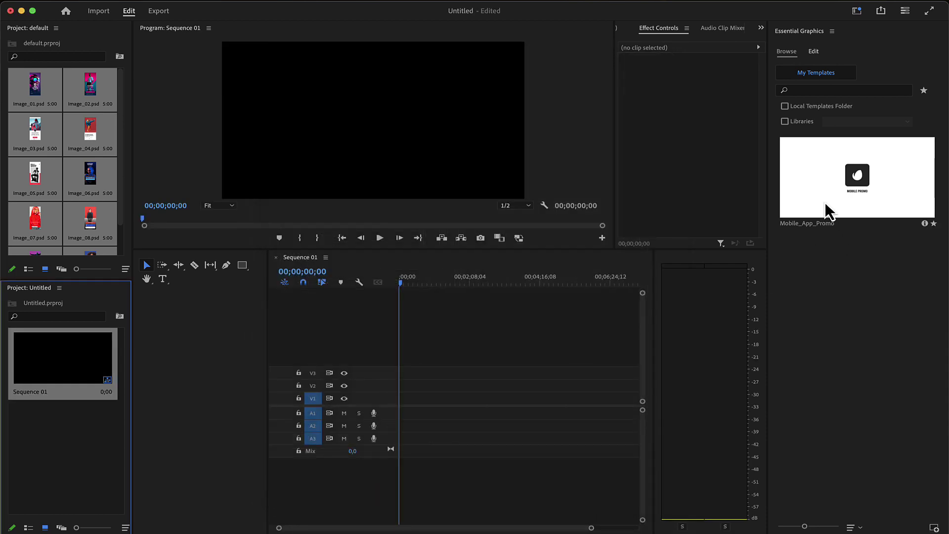
left_click_drag(826, 203, 398, 403)
left_click(491, 303)
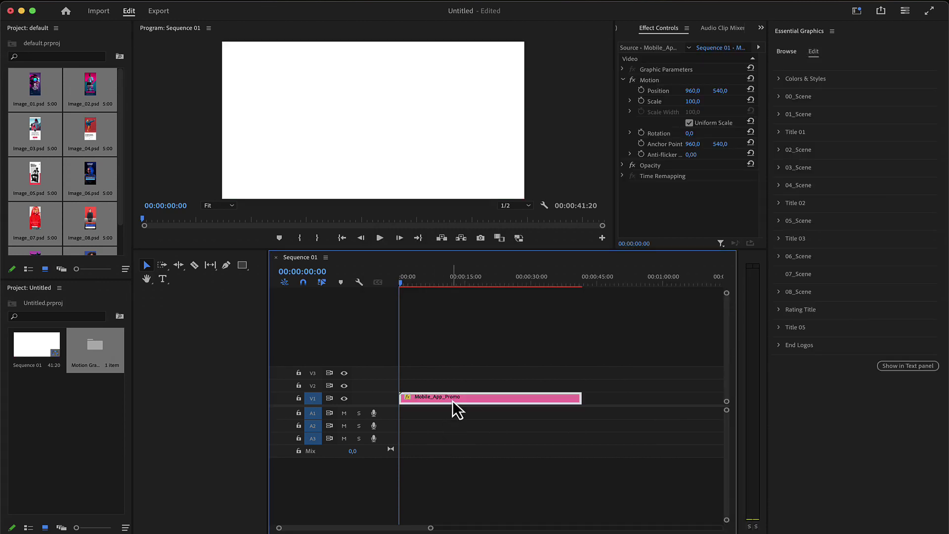
Expand the template's Colors & Styles and toggle Dynamic Island off and back on.
left_click(796, 31)
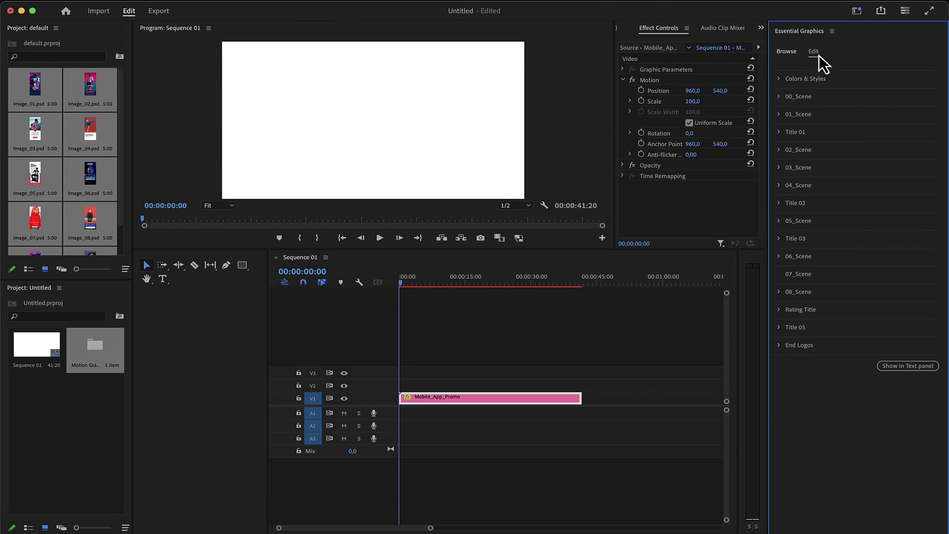
left_click_drag(408, 283, 424, 284)
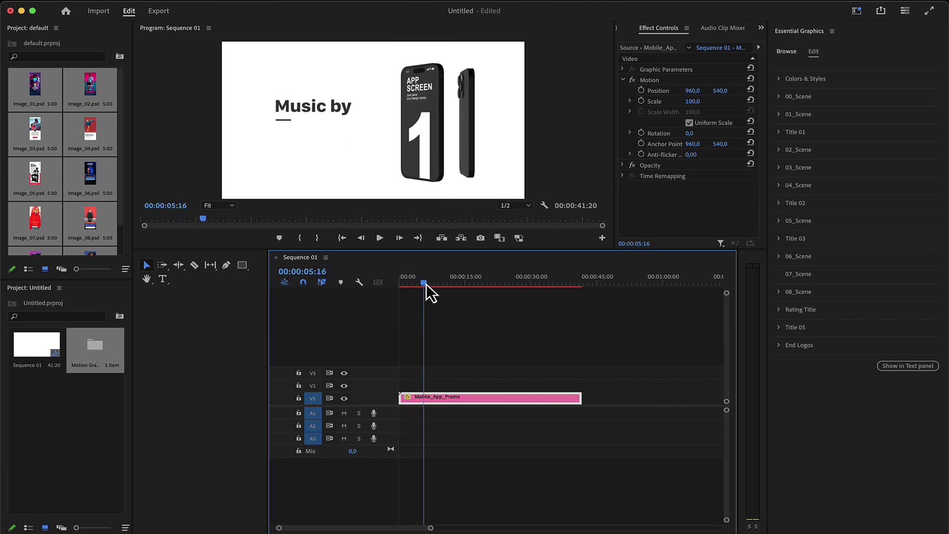
left_click(800, 81)
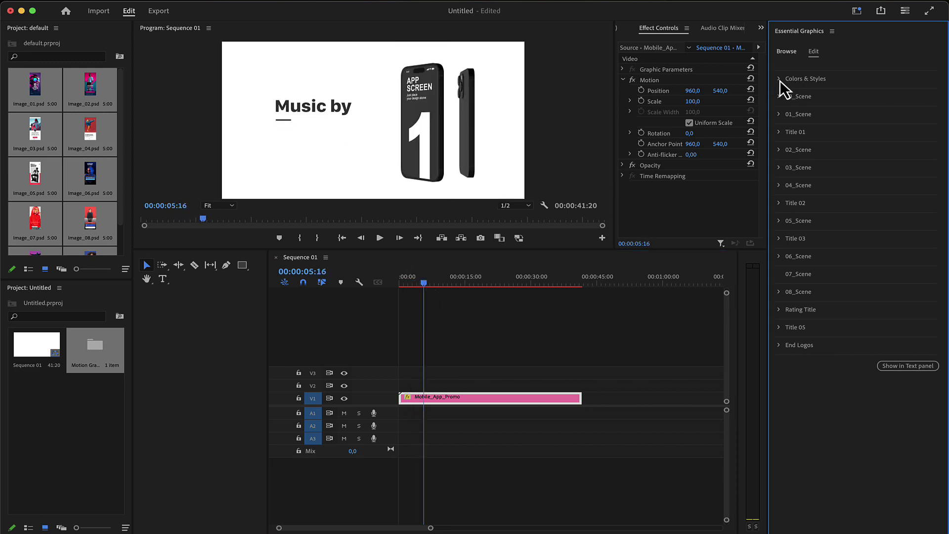
left_click(779, 80)
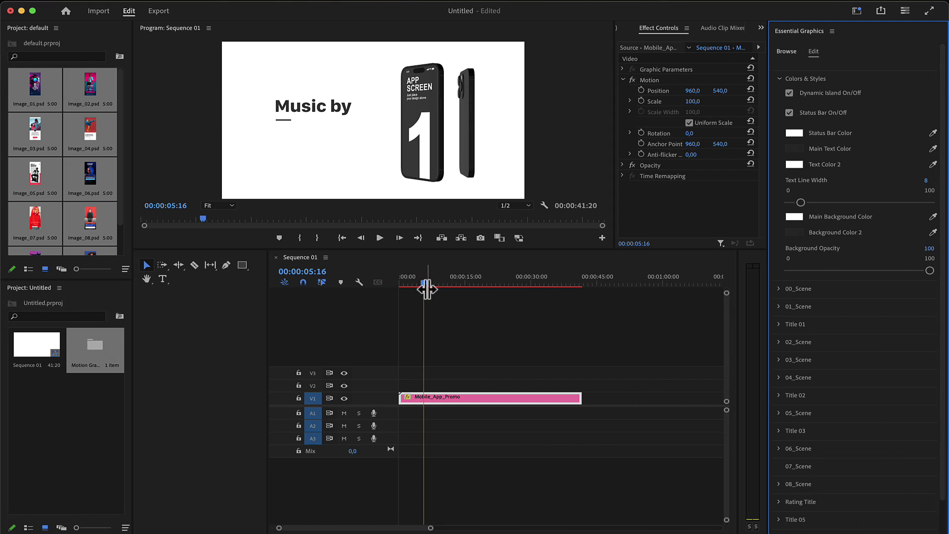
mouse_move(426, 287)
left_mouse_down()
mouse_move(434, 284)
mouse_move(426, 283)
left_mouse_up()
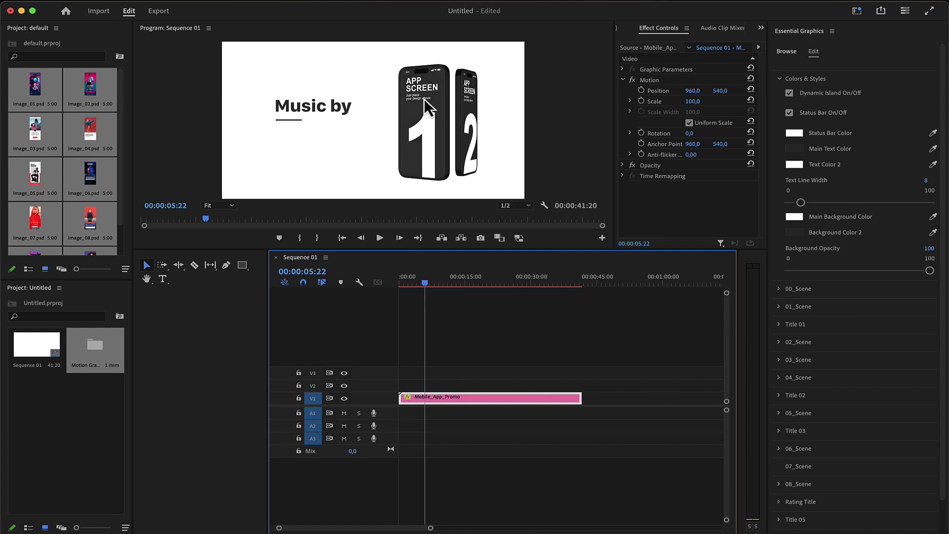
left_click(789, 93)
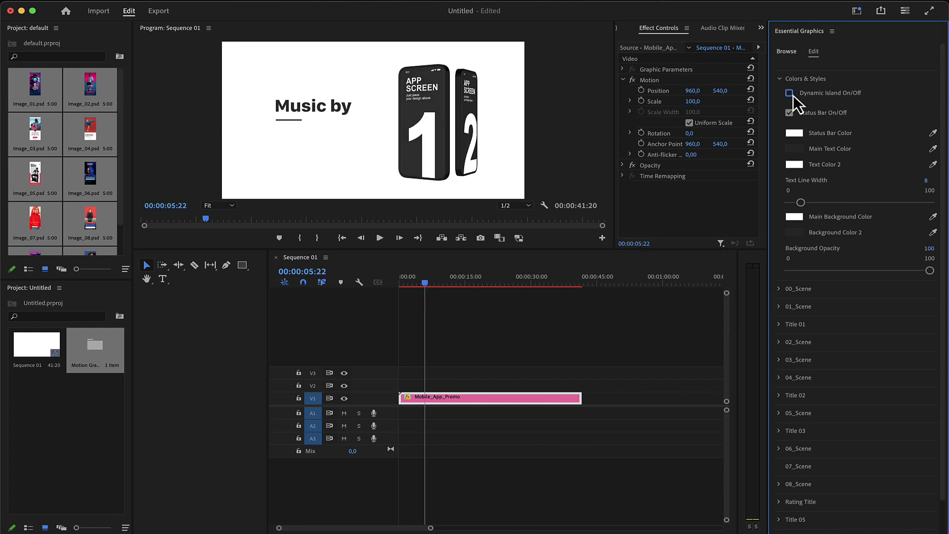
left_click(792, 94)
left_click(791, 134)
mouse_move(404, 339)
left_mouse_down()
mouse_move(472, 341)
mouse_move(512, 358)
left_mouse_up()
left_click(582, 210)
left_click(797, 133)
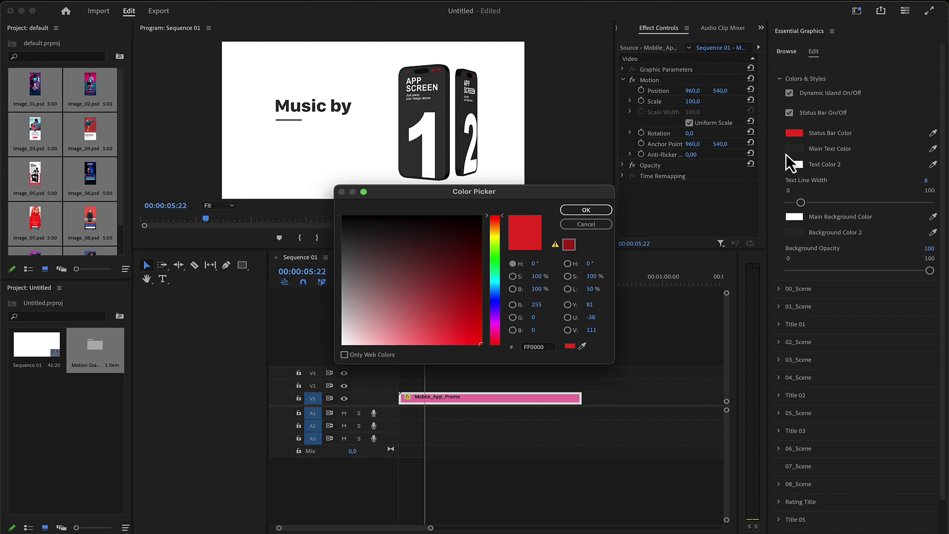
left_click_drag(434, 281, 212, 408)
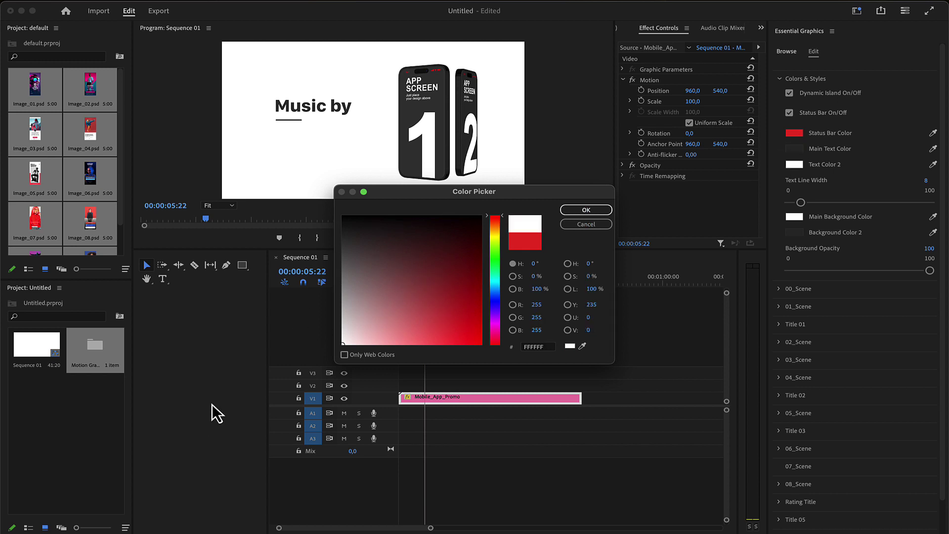
left_click(584, 210)
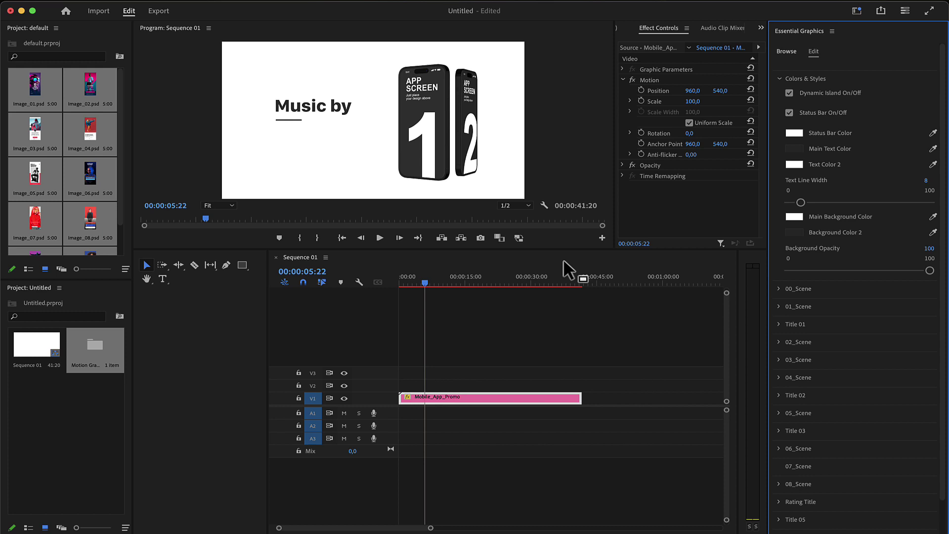
Set Text Line Width to 5 to thin the Music by underline, keeping Background Opacity 100.
mouse_move(491, 281)
left_mouse_down()
mouse_move(515, 283)
mouse_move(494, 279)
left_mouse_up()
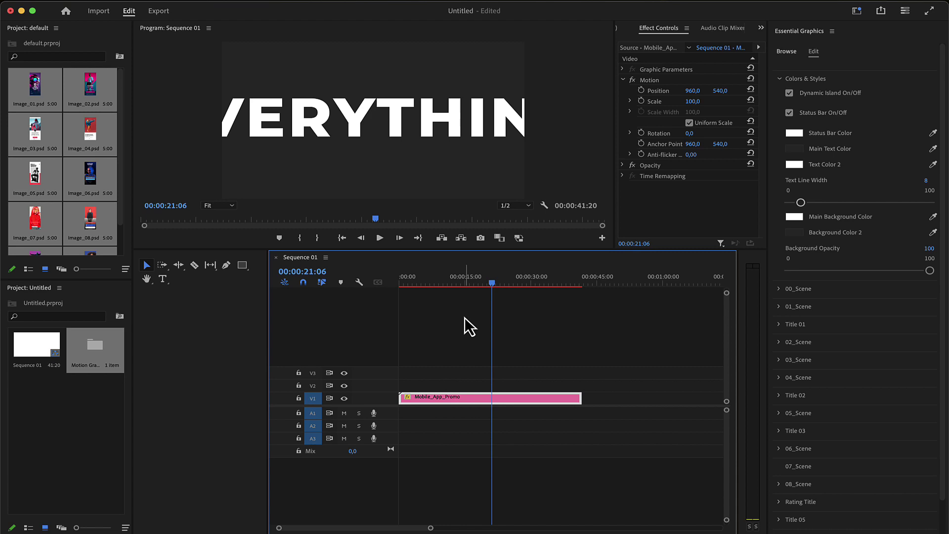
left_click_drag(503, 281, 426, 283)
mouse_move(804, 206)
left_mouse_down()
mouse_move(830, 203)
mouse_move(796, 204)
left_mouse_up()
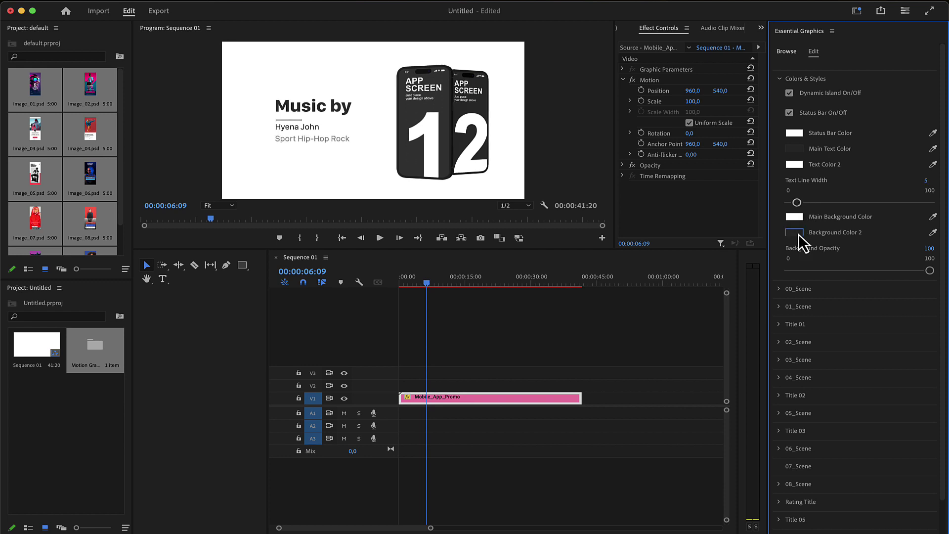
mouse_move(929, 271)
left_mouse_down()
mouse_move(742, 275)
mouse_move(947, 271)
left_mouse_up()
left_click(780, 79)
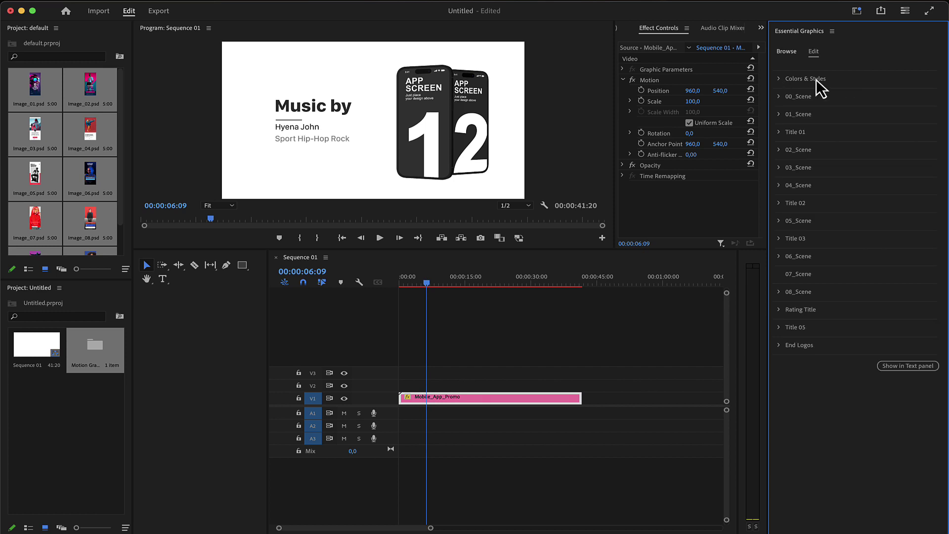
In 00_Scene, set Logo Color 1 to red and Logo Color 2 to blue.
left_click(781, 96)
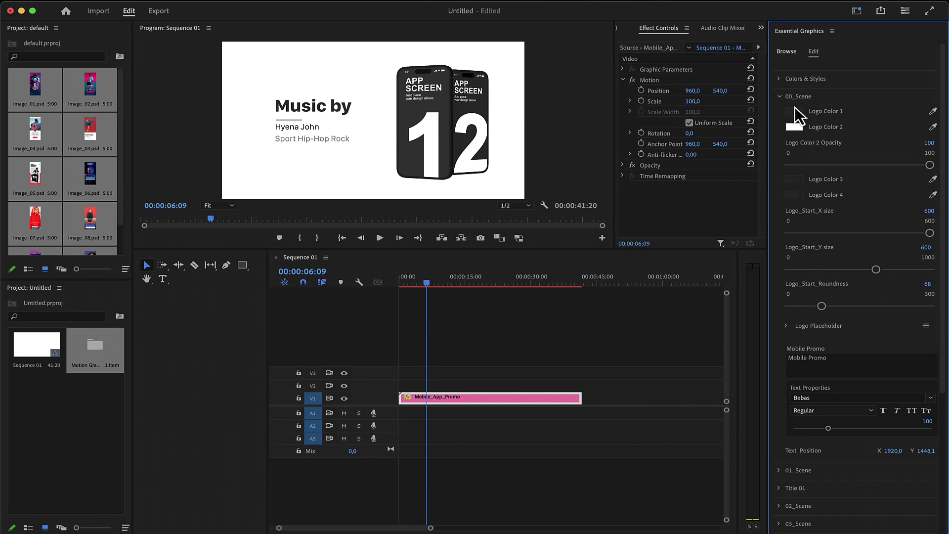
left_click_drag(412, 283, 408, 283)
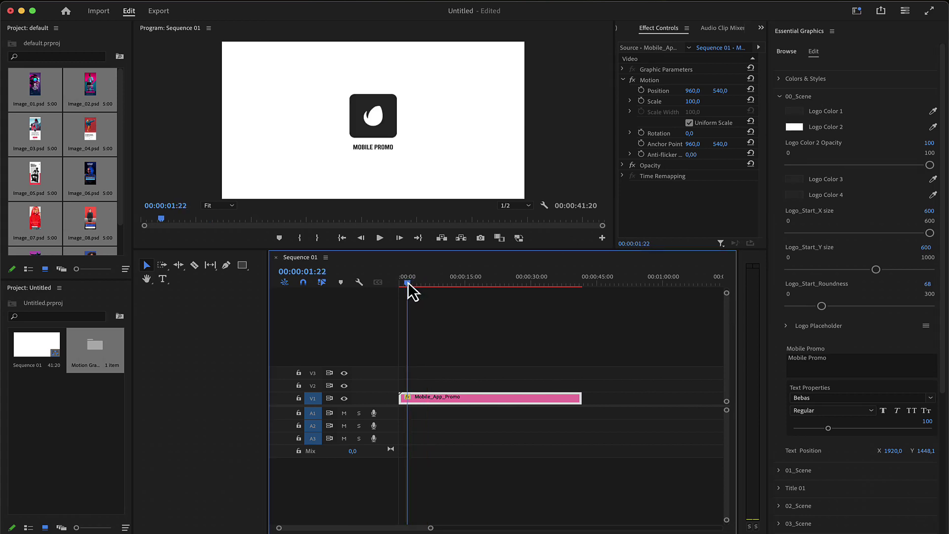
left_click(794, 115)
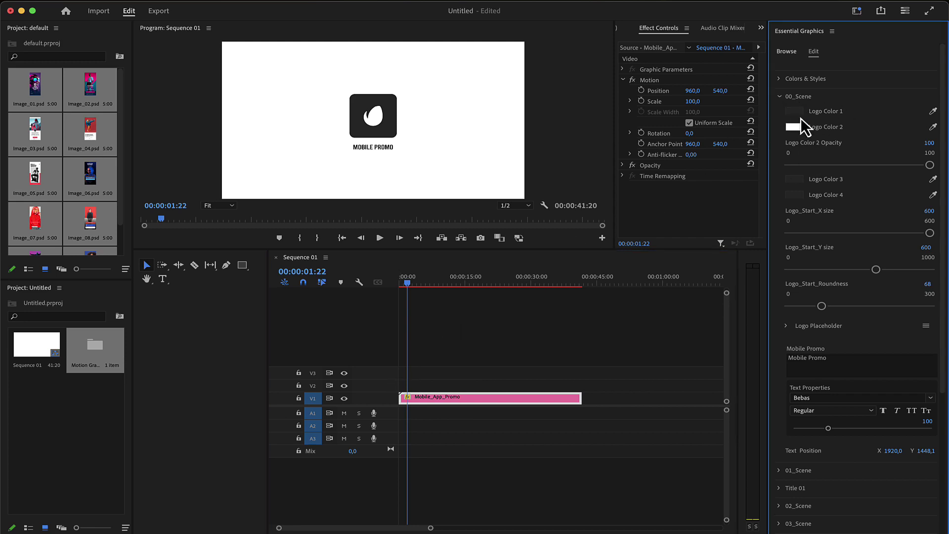
left_click(800, 126)
left_click_drag(382, 314, 481, 341)
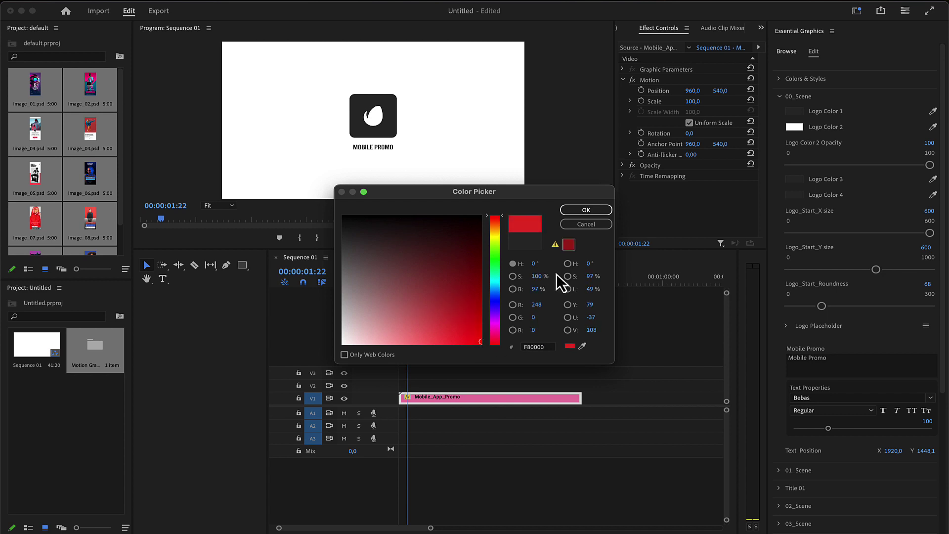
left_click(580, 213)
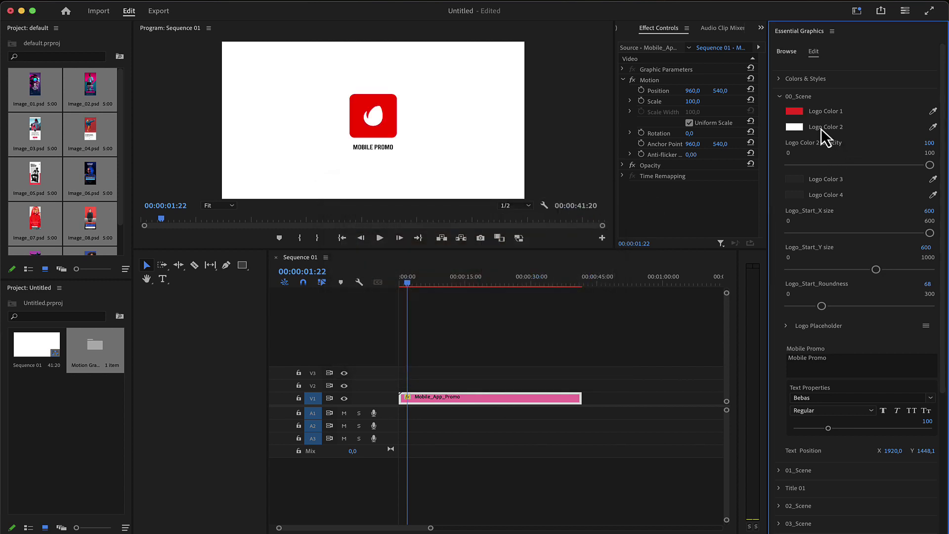
left_click(800, 127)
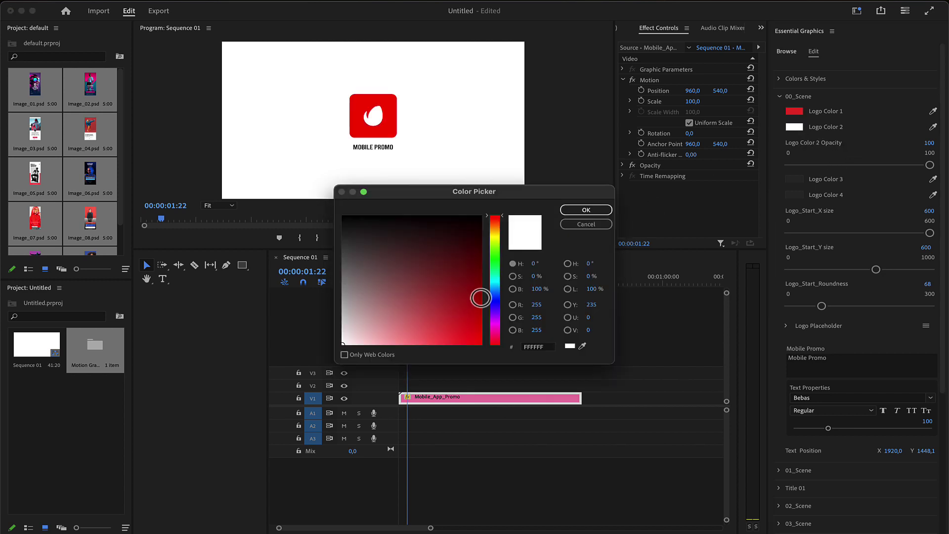
left_click(496, 298)
left_click_drag(478, 322, 481, 333)
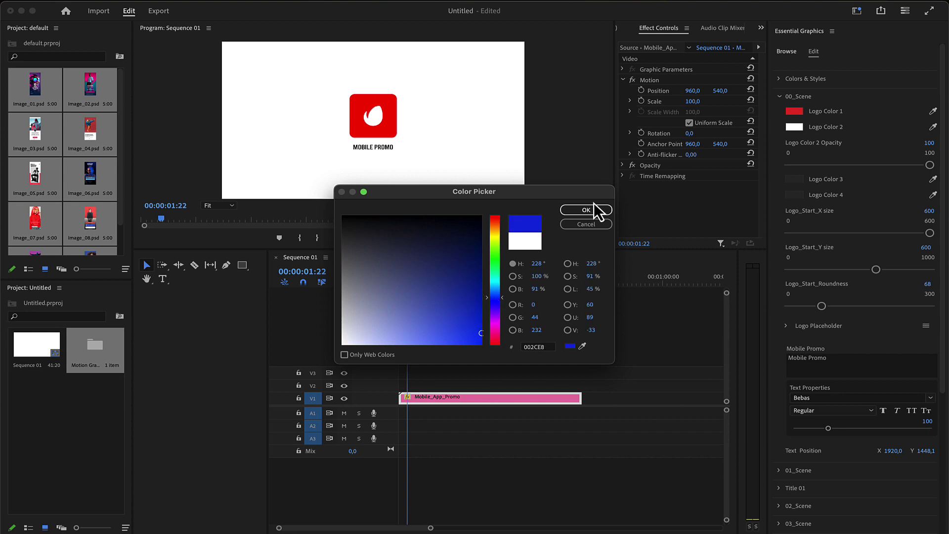
left_click(585, 210)
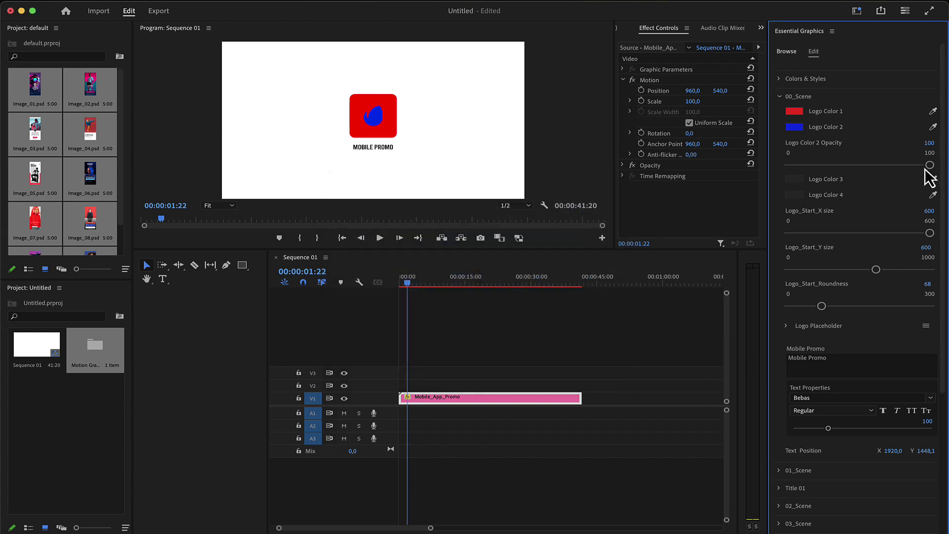
mouse_move(929, 167)
left_mouse_down()
mouse_move(781, 162)
mouse_move(930, 165)
left_mouse_up()
Set Logo Color 4 to dark red 830909, tinting the backdrop behind the logo.
left_click(409, 289)
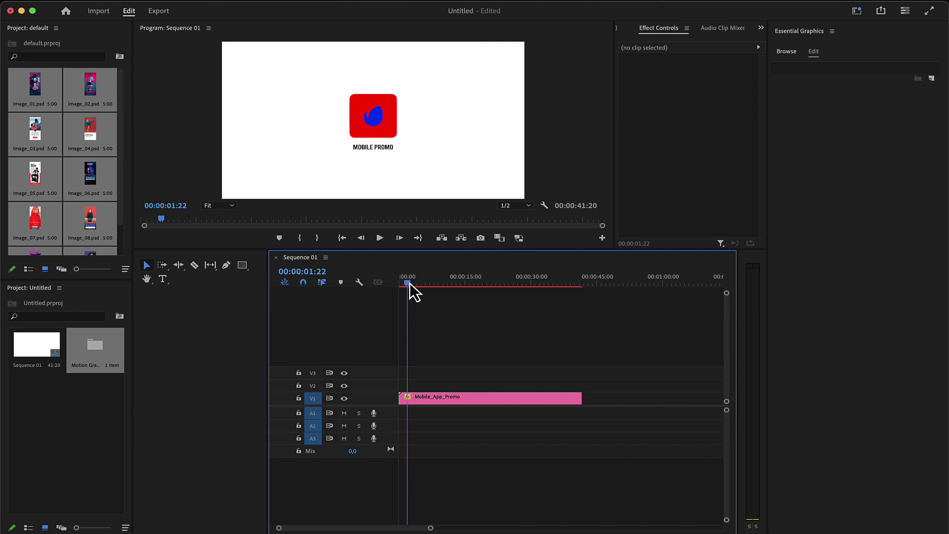
left_click_drag(410, 283, 404, 285)
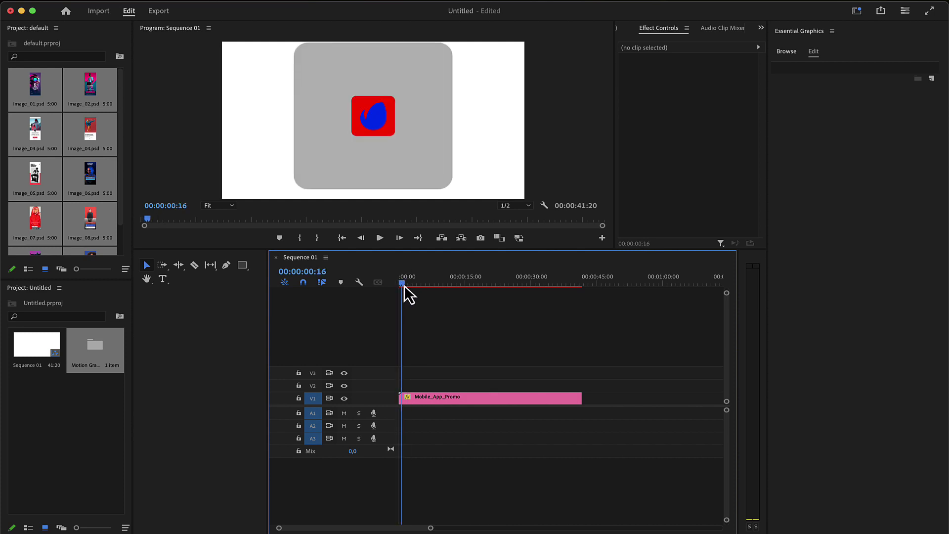
left_click(433, 399)
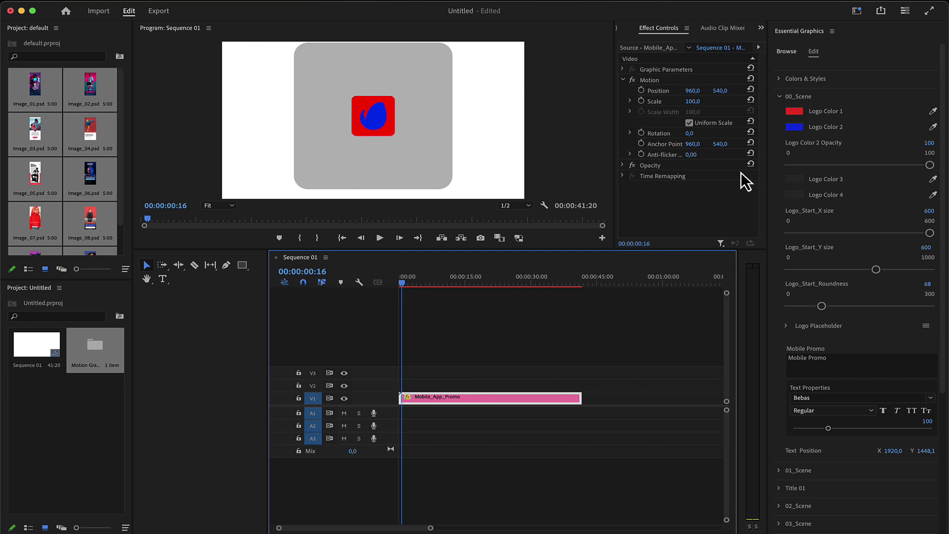
left_click(794, 194)
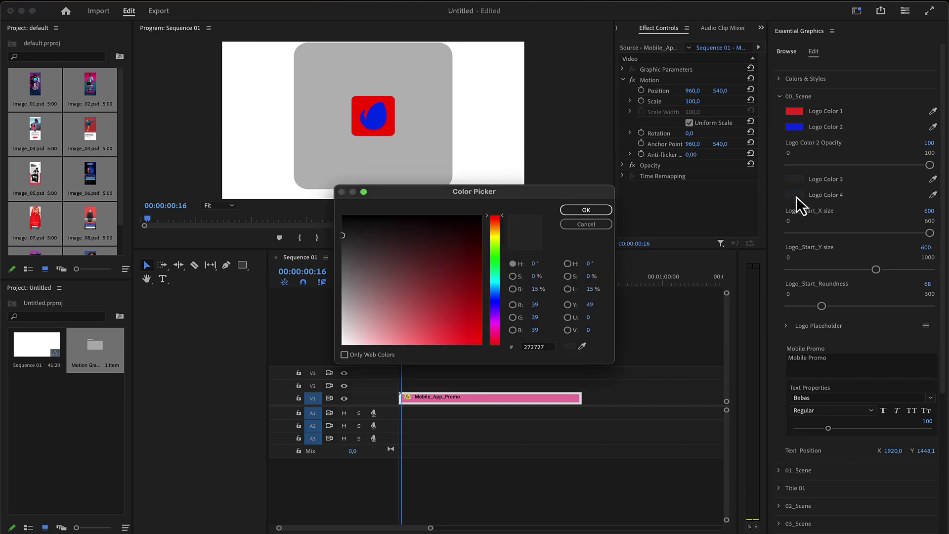
left_click_drag(476, 261, 472, 281)
left_click(588, 211)
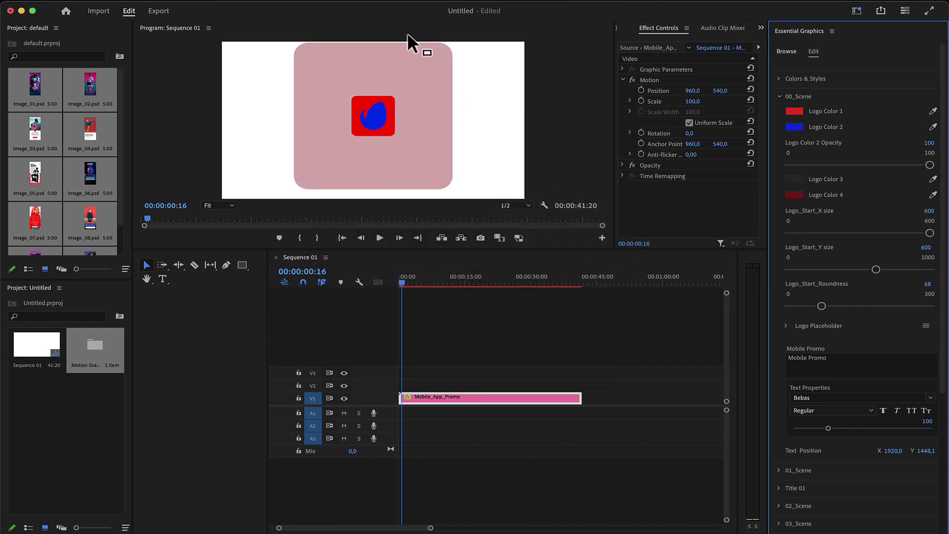
mouse_move(406, 286)
left_mouse_down()
mouse_move(397, 288)
mouse_move(418, 293)
left_mouse_up()
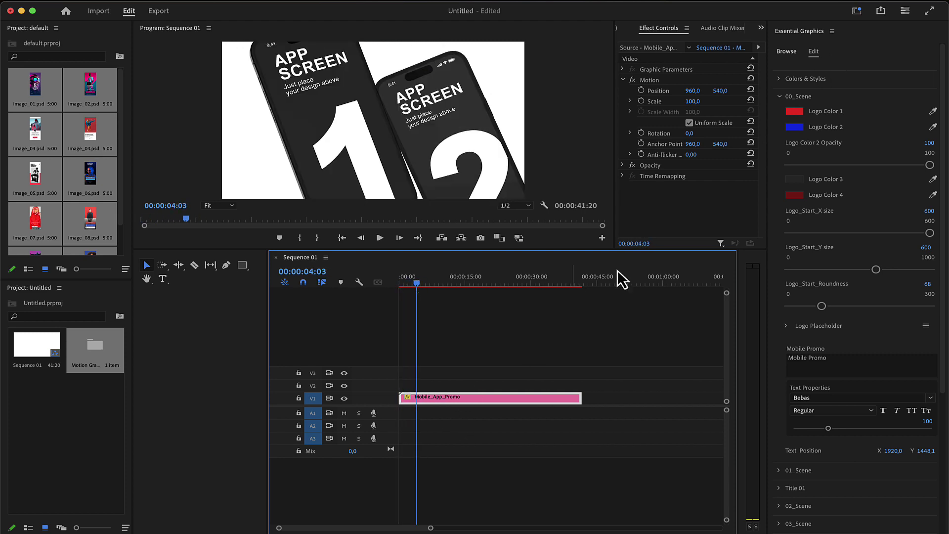
Fill 01_Scene's Placeholder_01 with Image_01 and Placeholder_02 with Image_03.
left_click(781, 97)
left_click(784, 114)
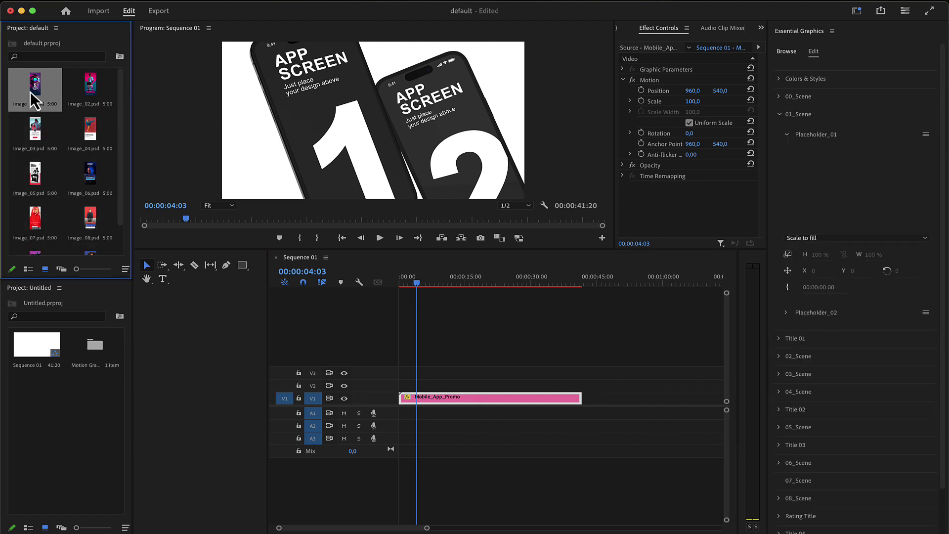
left_click_drag(31, 93, 841, 218)
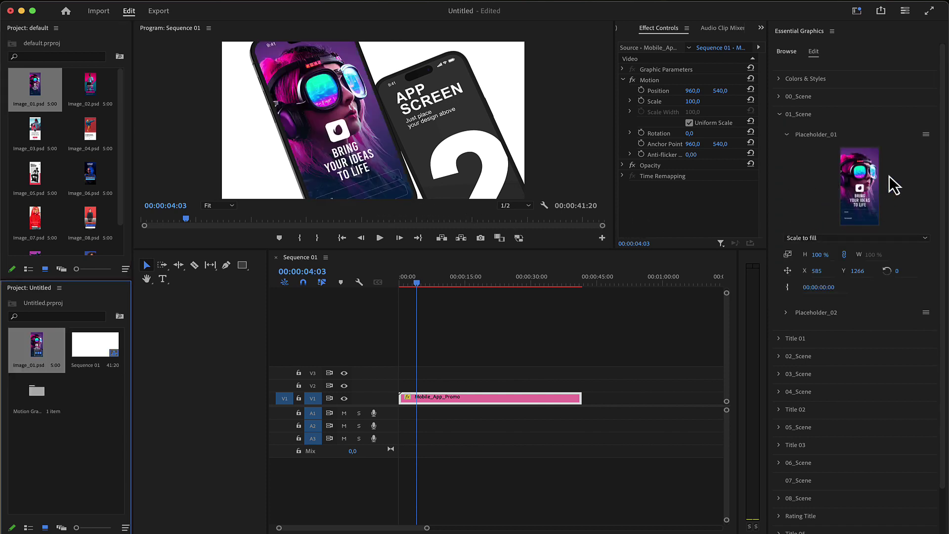
left_click(787, 134)
left_click(786, 161)
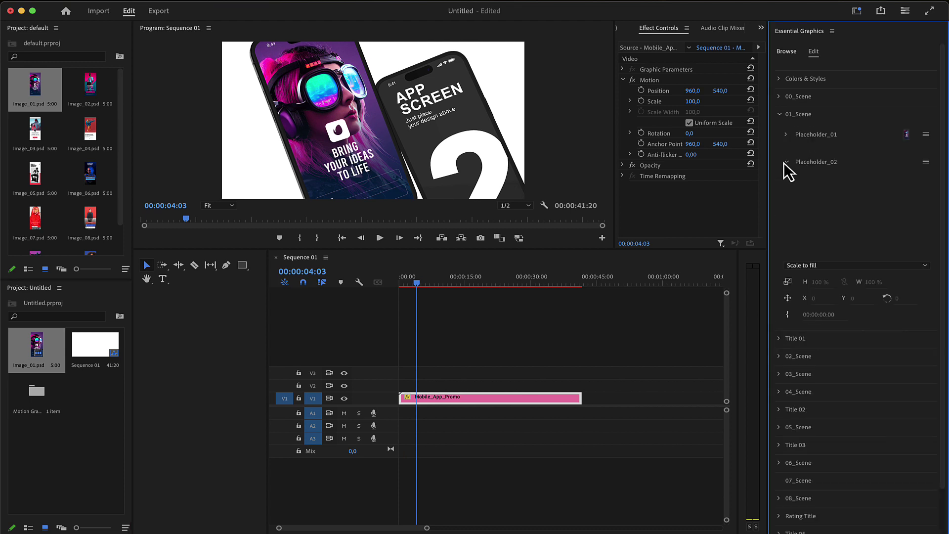
left_click_drag(35, 131, 869, 229)
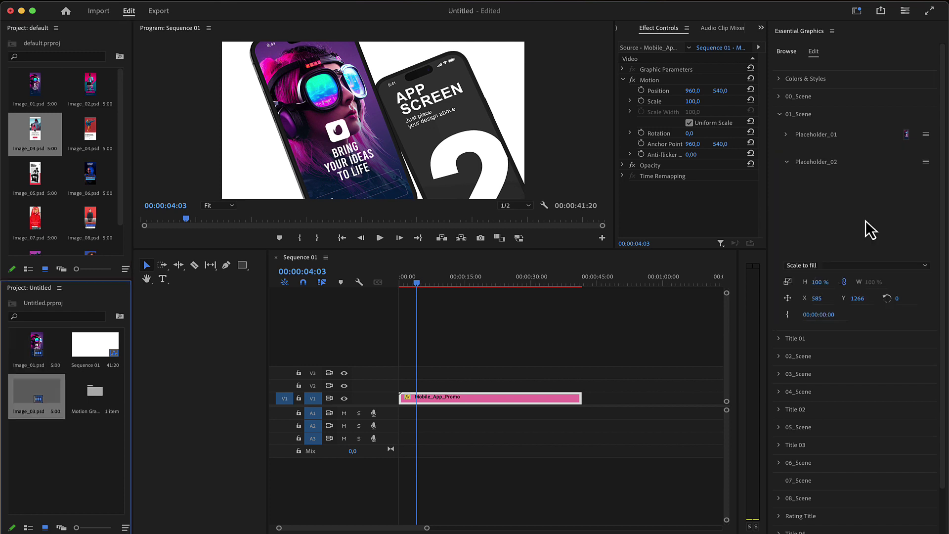
Put Image_07 into the 04_Scene placeholder for the Awesome scene's phone.
left_click(421, 290)
left_click_drag(421, 285, 481, 286)
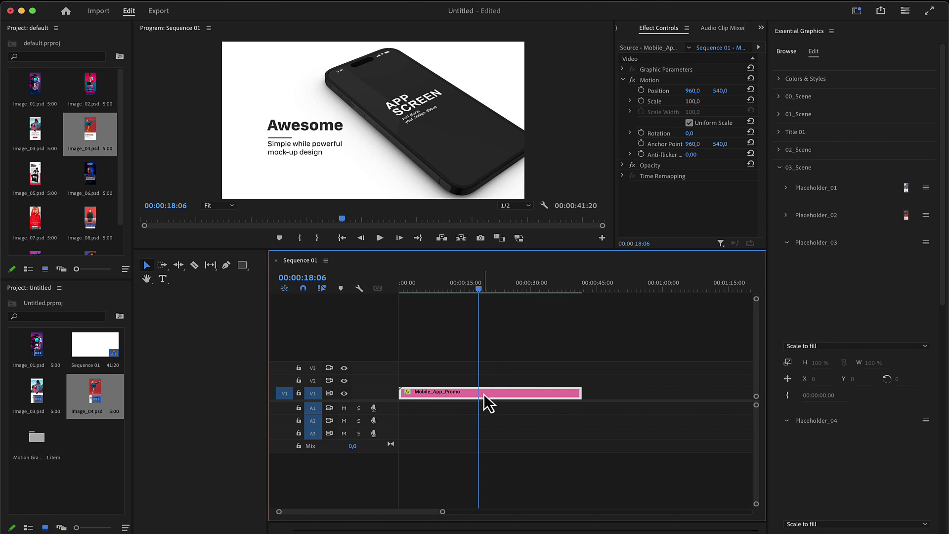
left_click(780, 168)
left_click(780, 185)
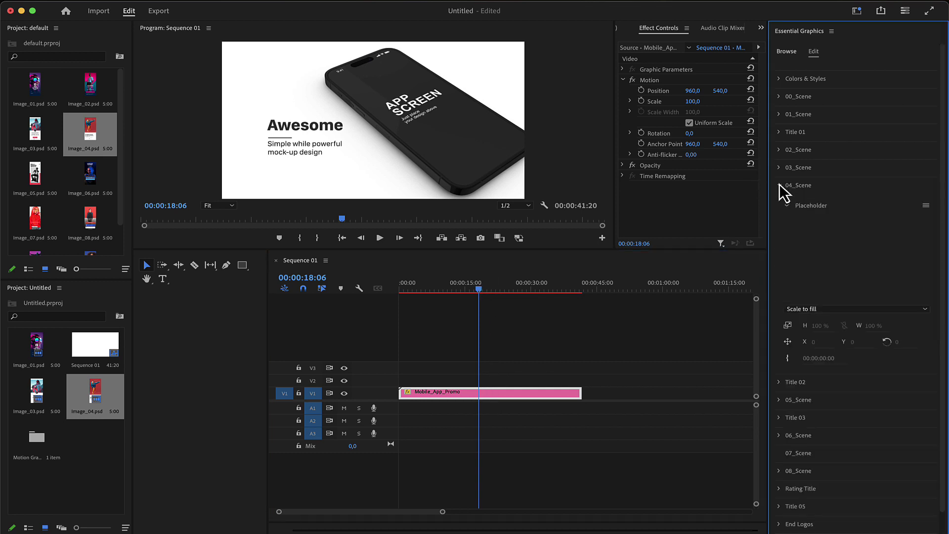
left_click_drag(34, 221, 865, 257)
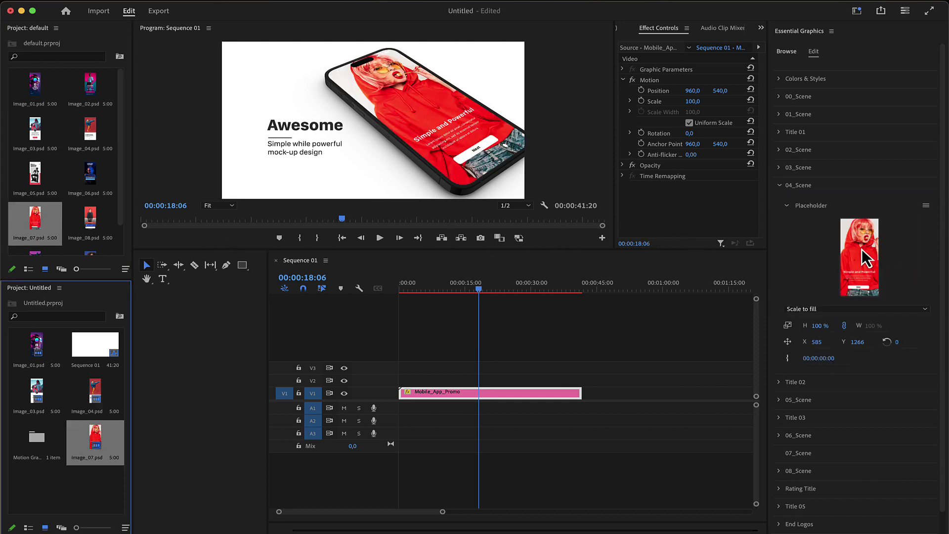
left_click(783, 198)
left_click(780, 186)
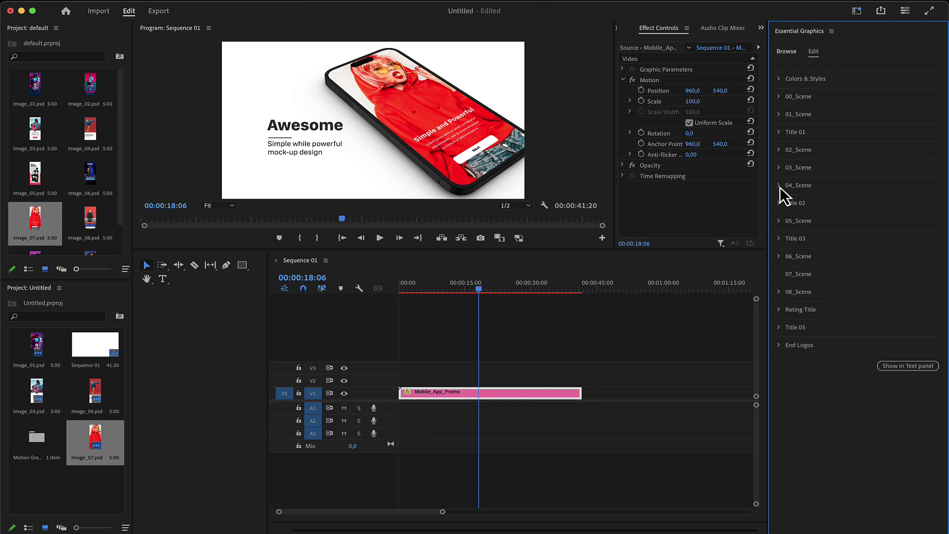
Shift the rating card right to Rating Title Position X 1277.
left_click_drag(479, 295, 535, 300)
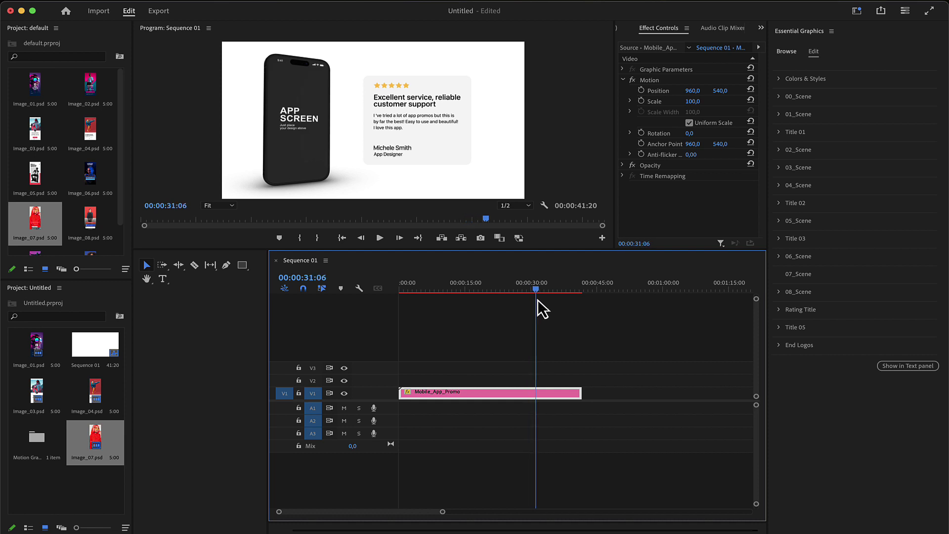
left_click(779, 311)
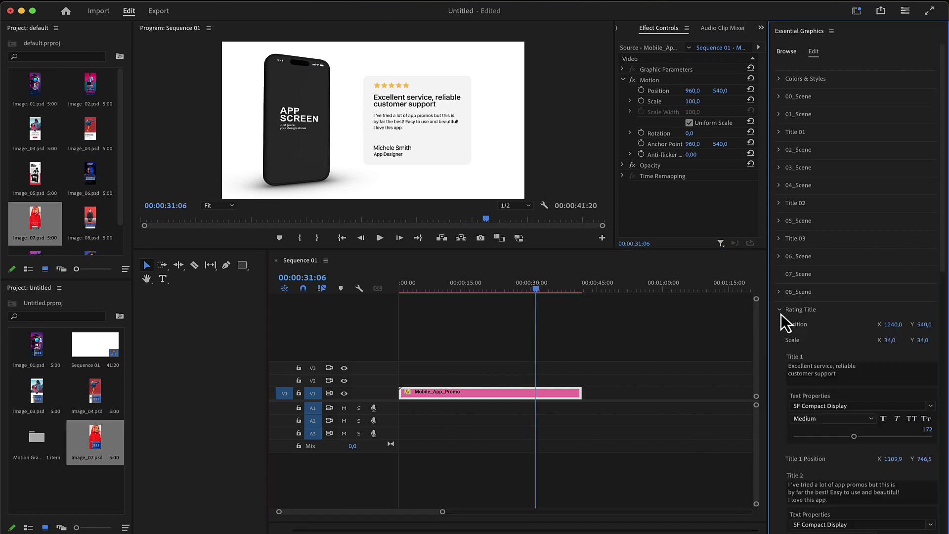
scroll(840, 325, "down", 3)
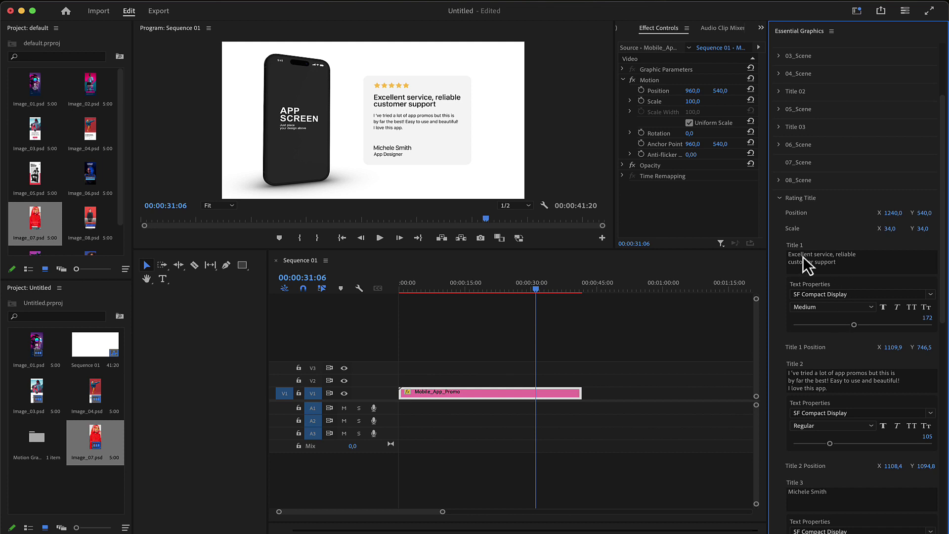
left_click_drag(888, 213, 888, 239)
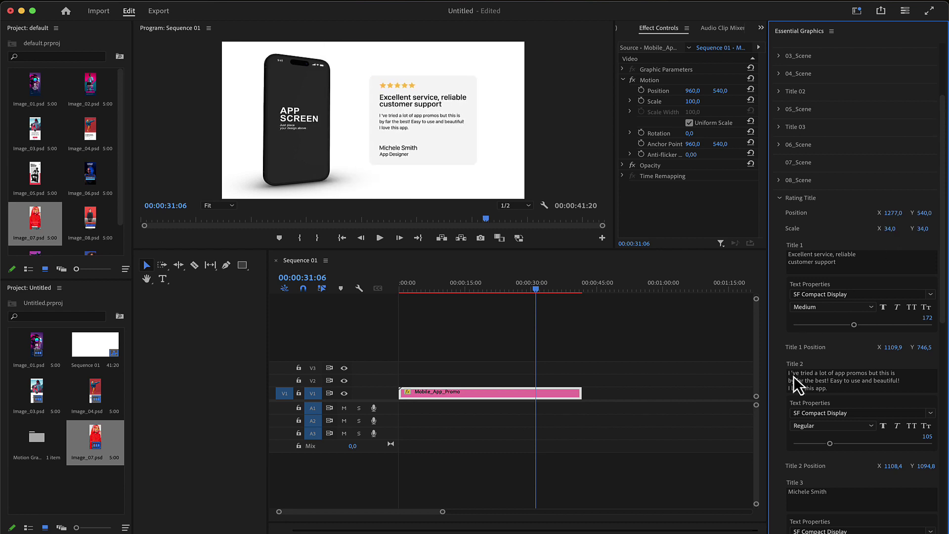
scroll(824, 413, "up", 3)
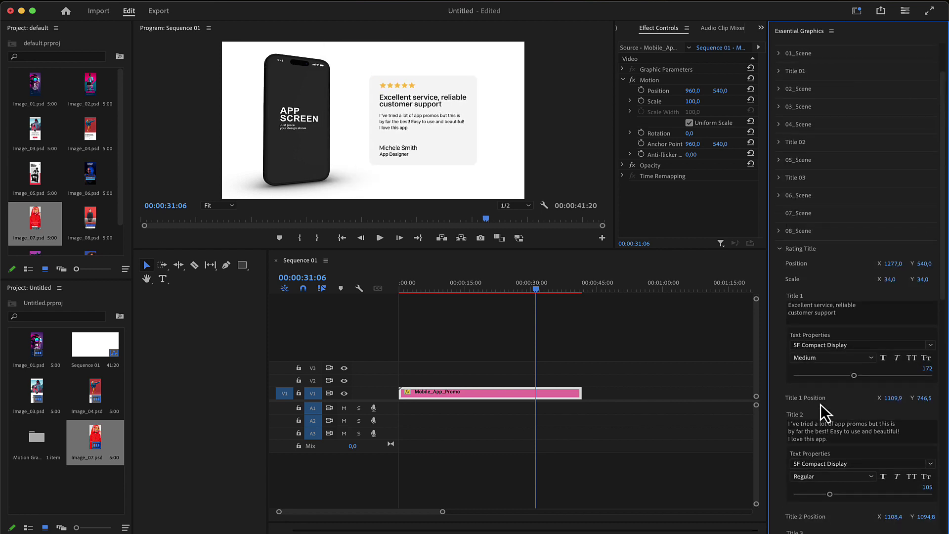
Size the rating background to X 110 and Y 118, with roundness 0.
scroll(847, 294, "down", 10)
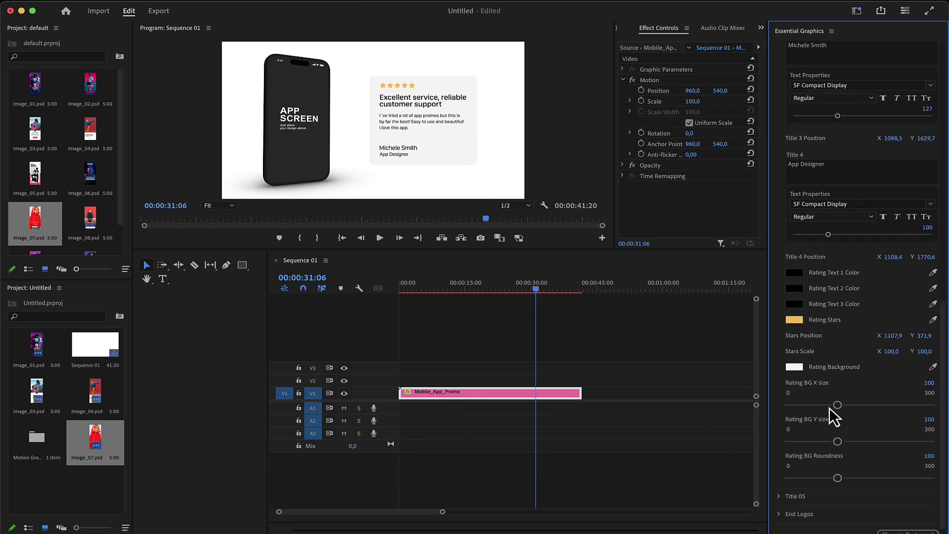
scroll(834, 418, "down", 1)
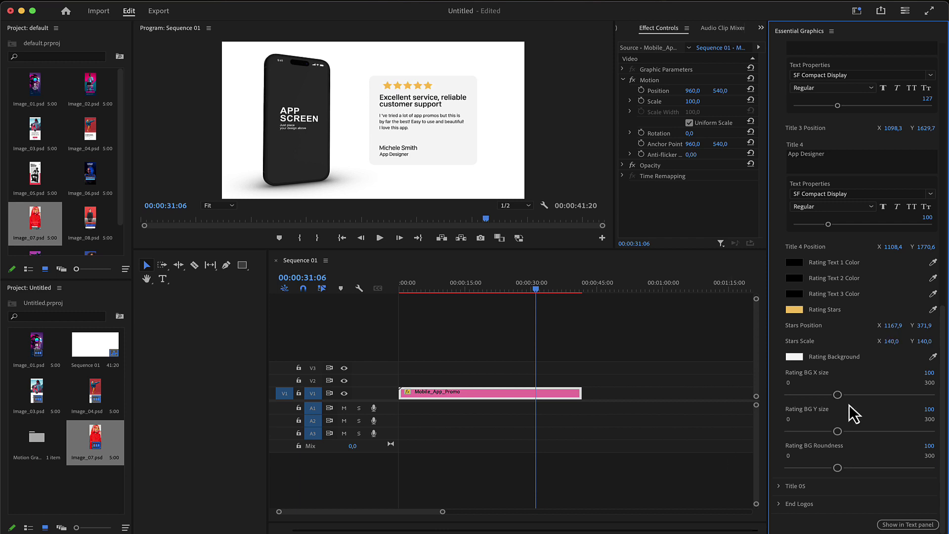
mouse_move(838, 394)
left_mouse_down()
mouse_move(861, 396)
mouse_move(840, 394)
left_mouse_up()
mouse_move(838, 431)
left_mouse_down()
mouse_move(853, 432)
mouse_move(832, 432)
mouse_move(845, 431)
left_mouse_up()
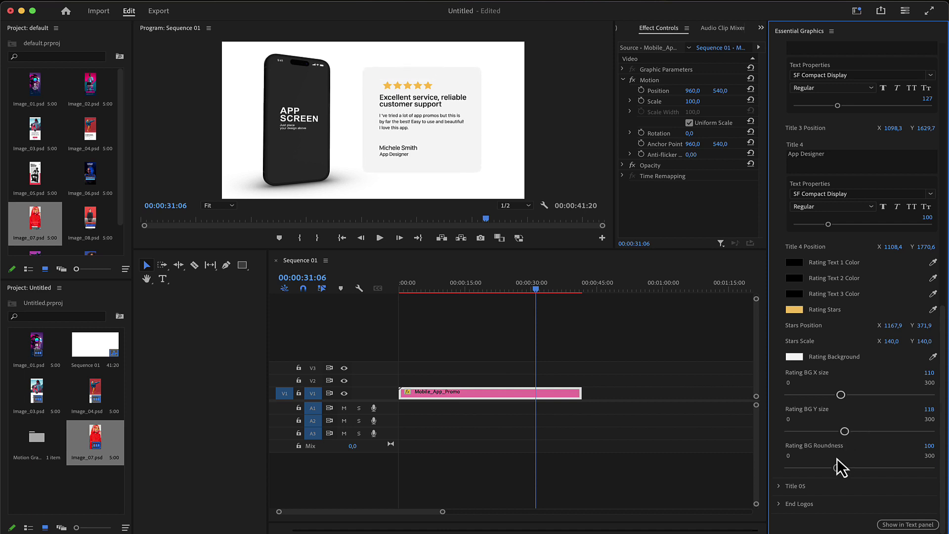
left_click_drag(837, 469, 762, 470)
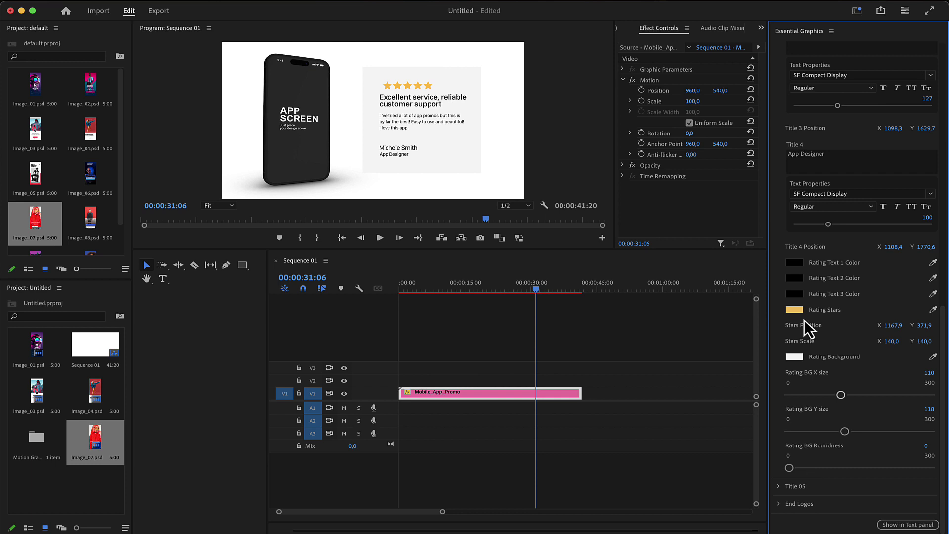
scroll(789, 203, "up", 10)
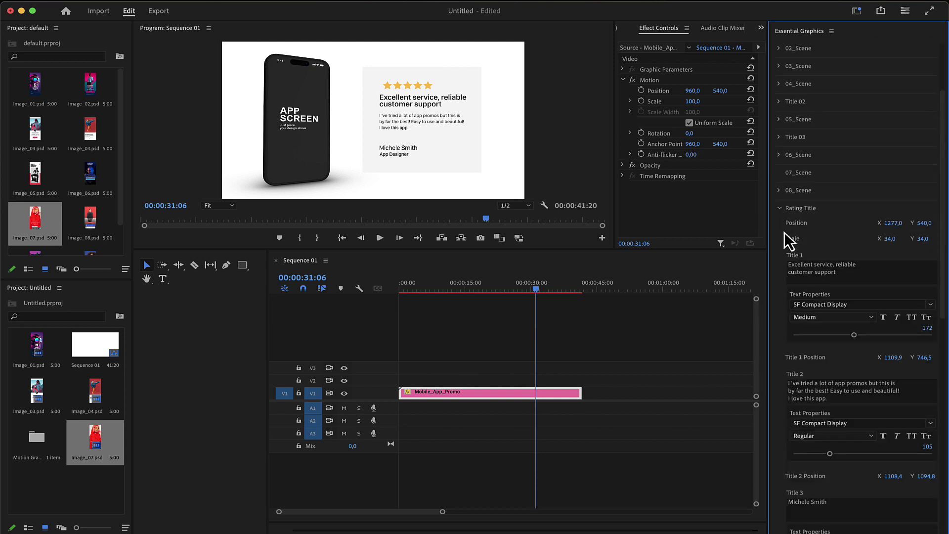
Collapse the Rating Title settings.
left_click(782, 220)
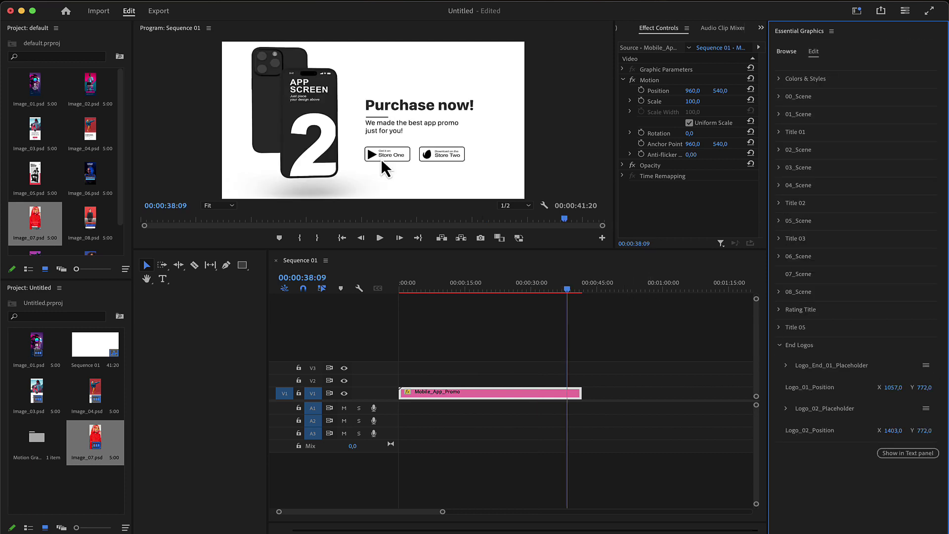